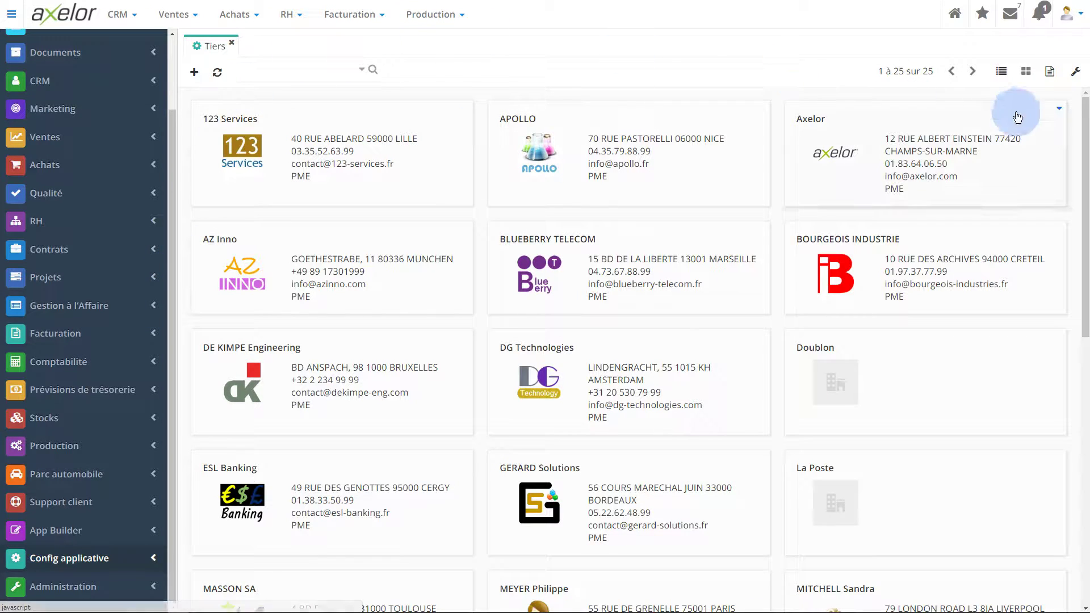
Display the partners (Tiers) as a list and filter the Catégorie column by PME.
click(1000, 72)
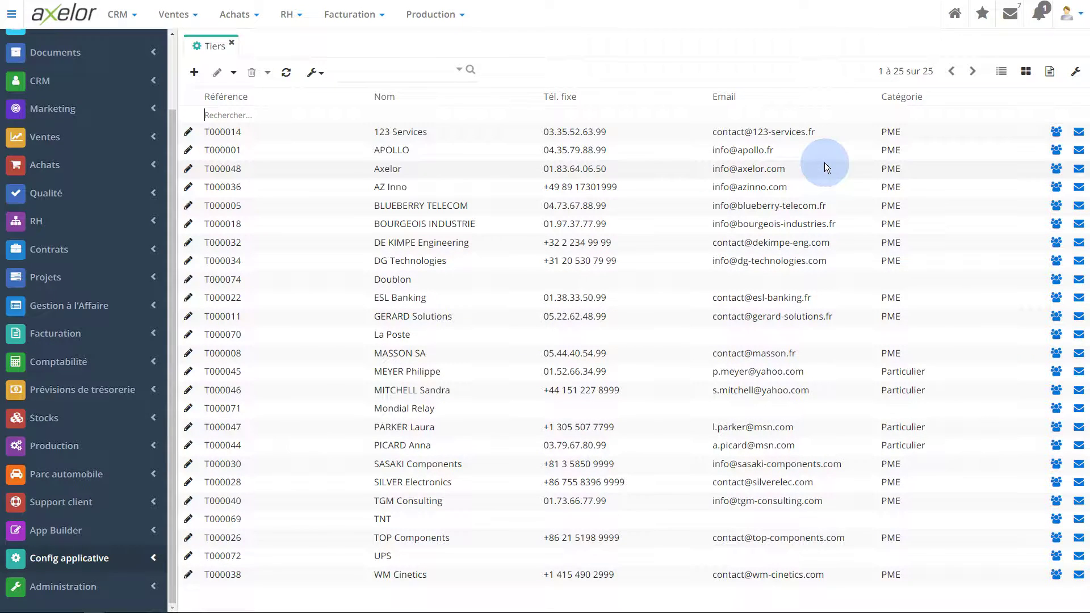
click(458, 69)
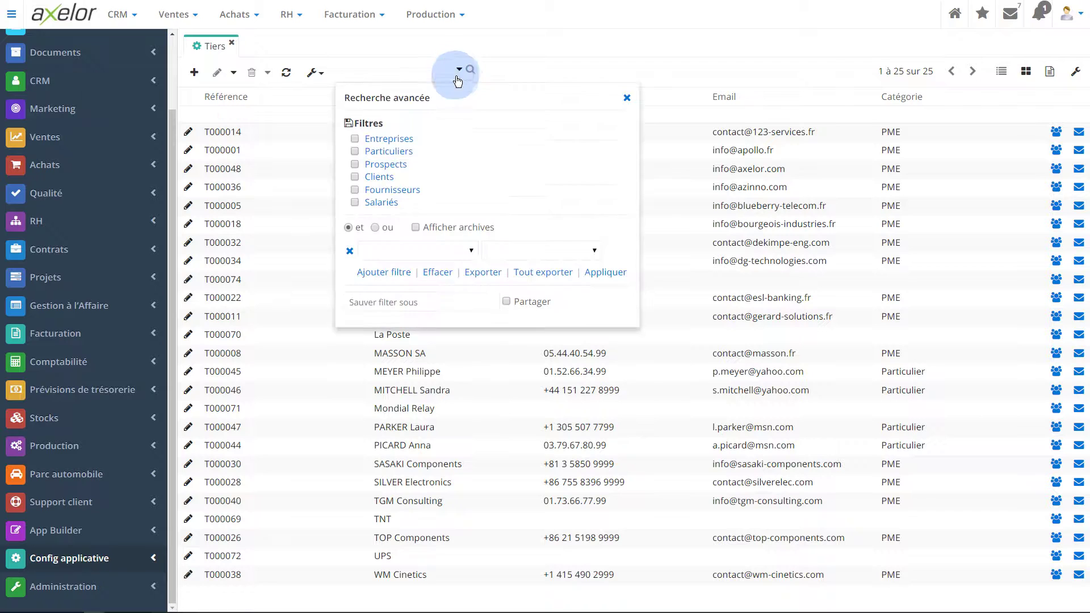
click(728, 49)
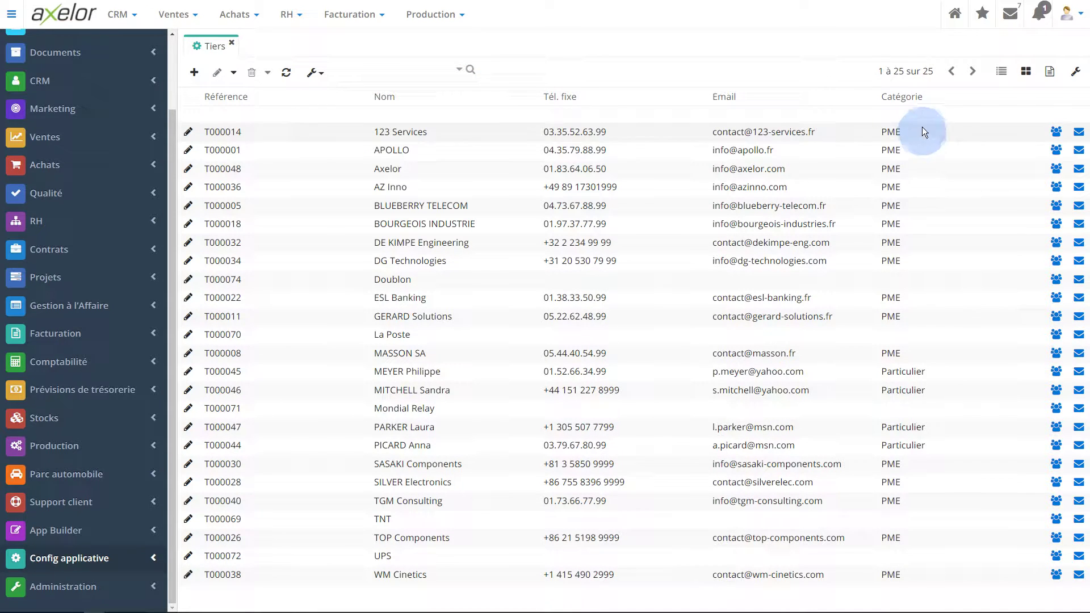
click(914, 112)
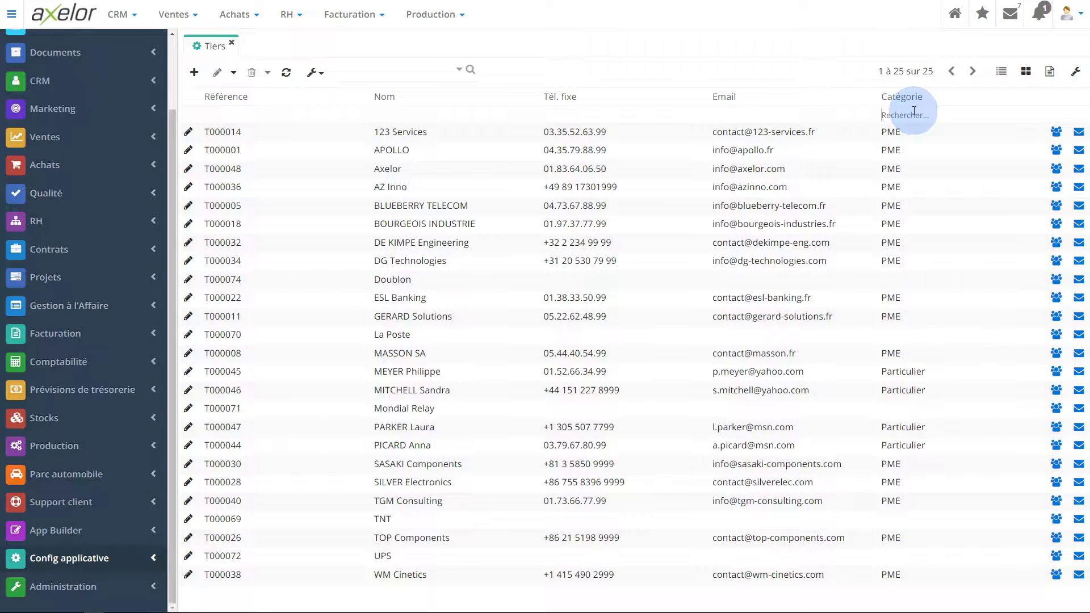
text(PME)
key(Return)
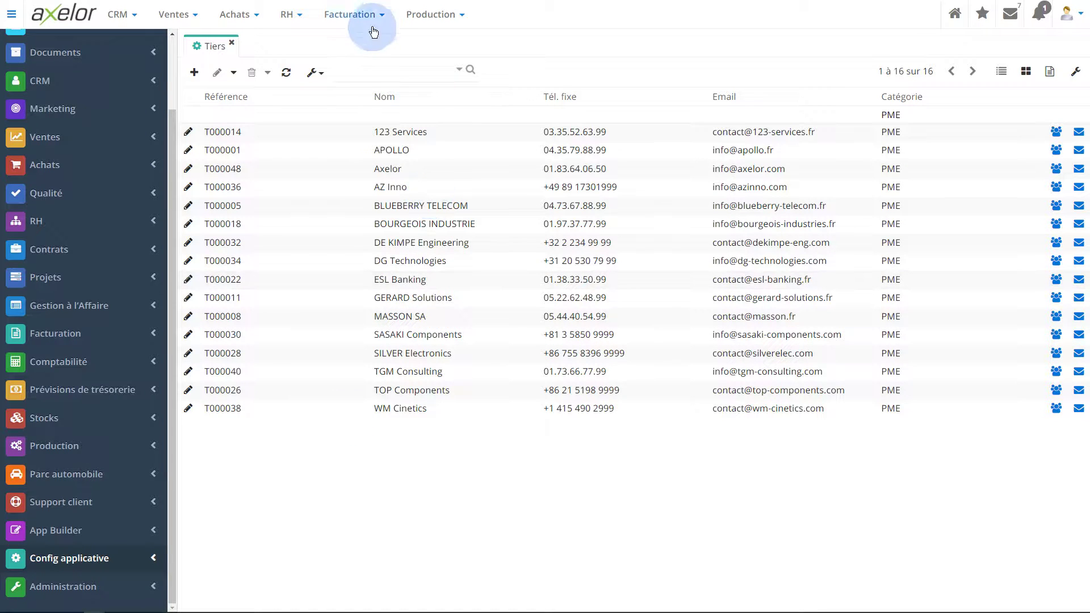
Export the filtered partners as PDF with the Adresses Client advanced export, then view the document enlarged and return to the list.
click(321, 74)
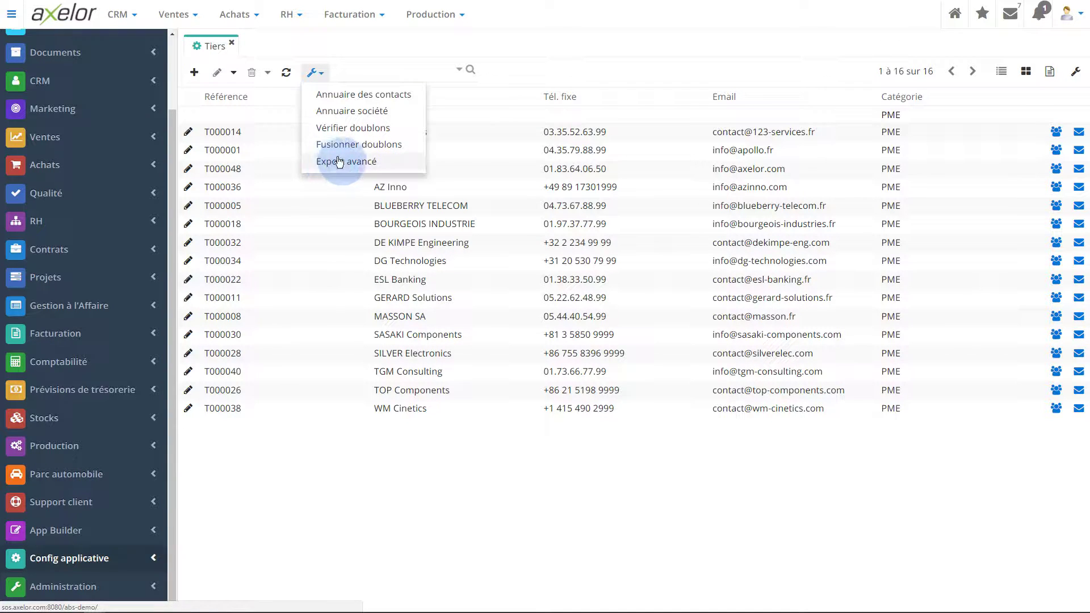
click(337, 163)
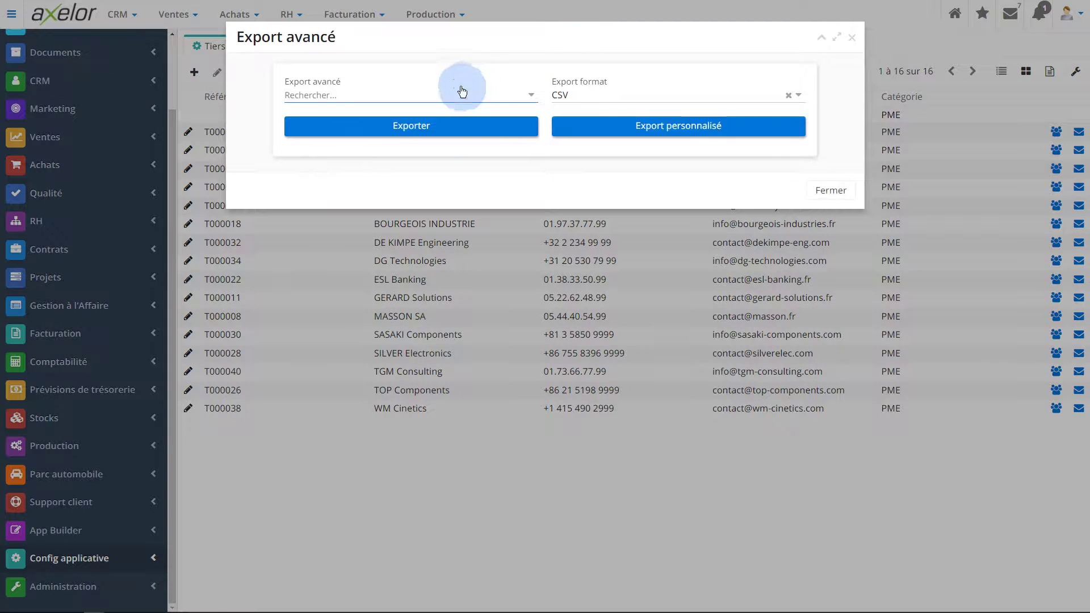
click(393, 96)
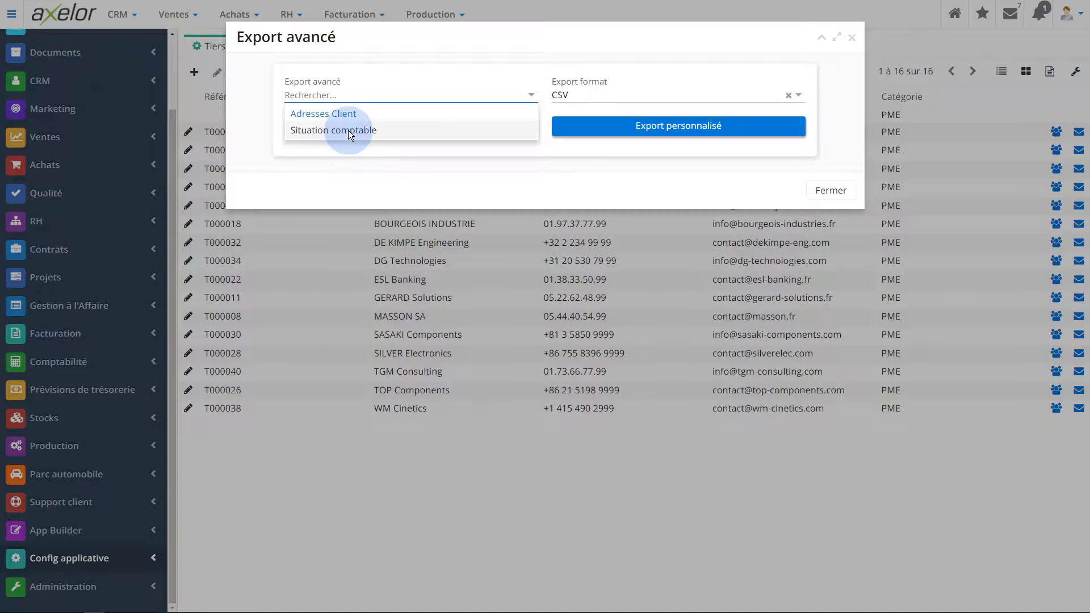
click(332, 113)
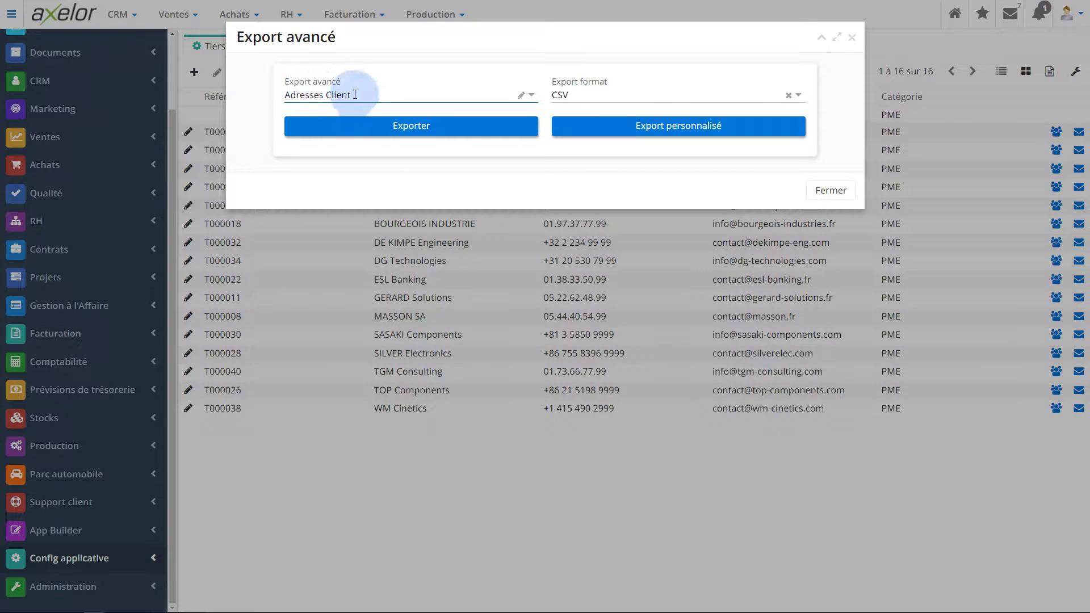
click(648, 97)
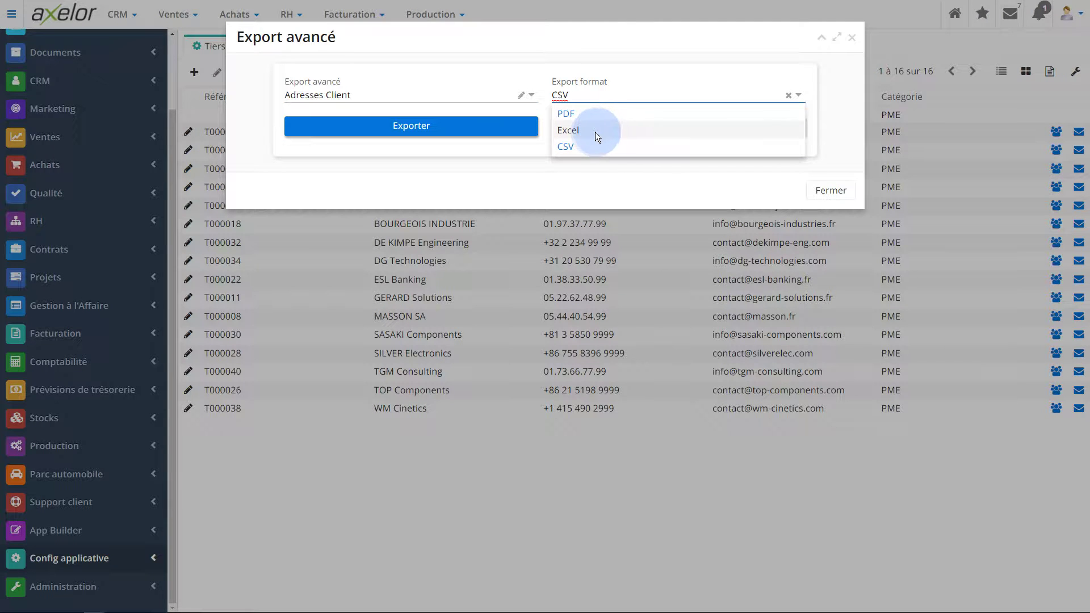
click(580, 113)
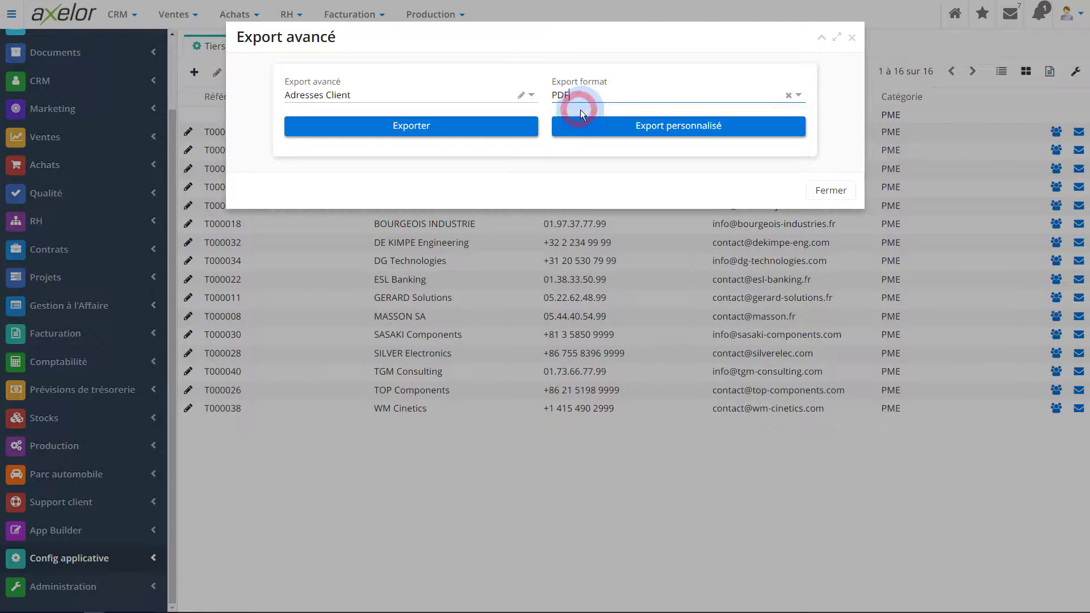
click(427, 124)
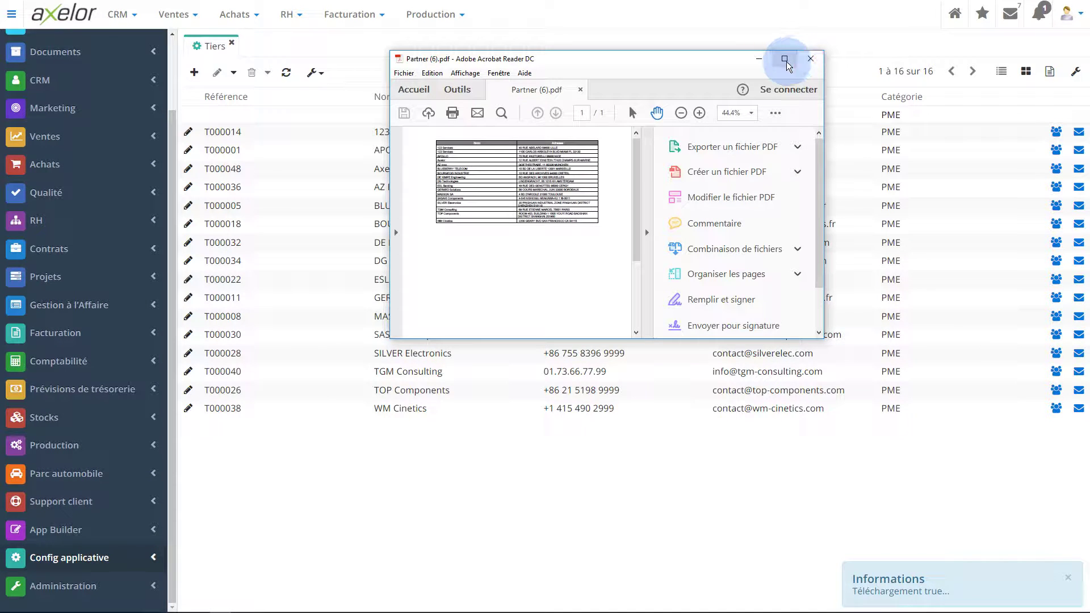
click(785, 59)
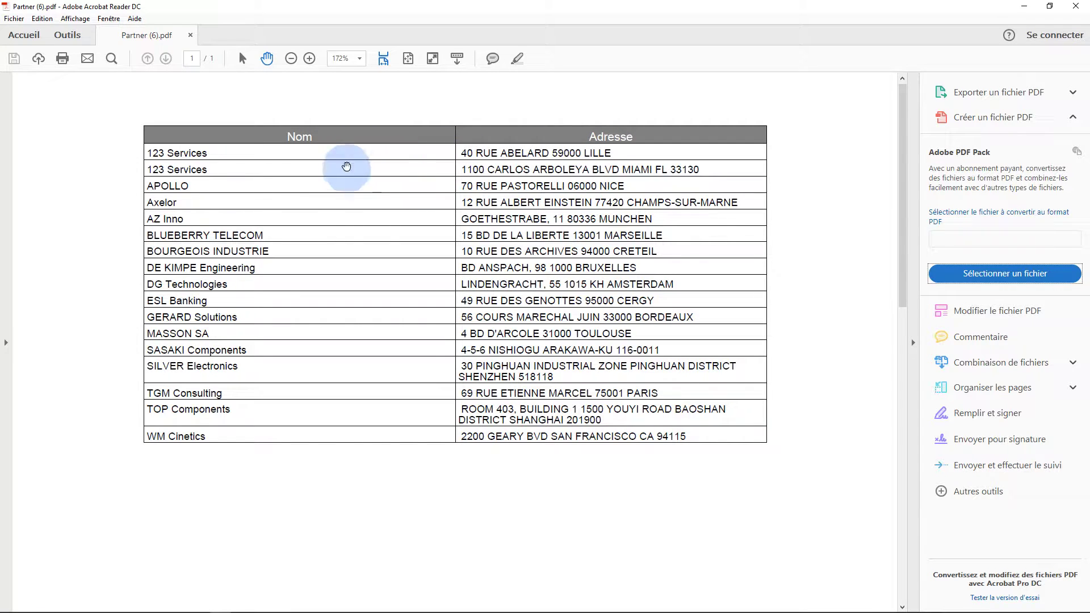
click(1025, 6)
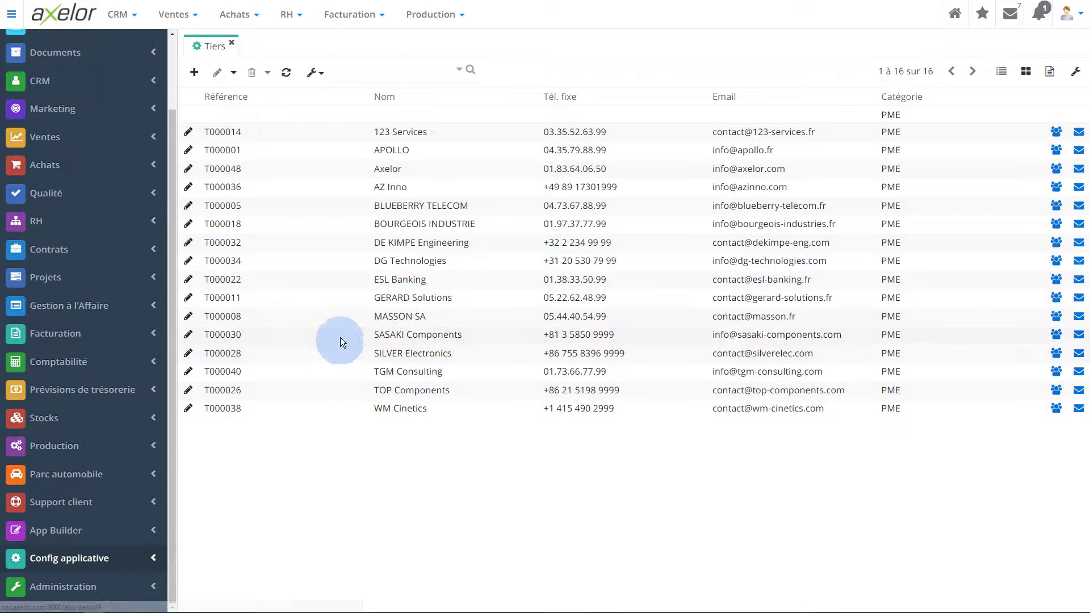
Open the Adresses Client configuration among the Exports avancés in the application's technical maintenance settings.
click(151, 558)
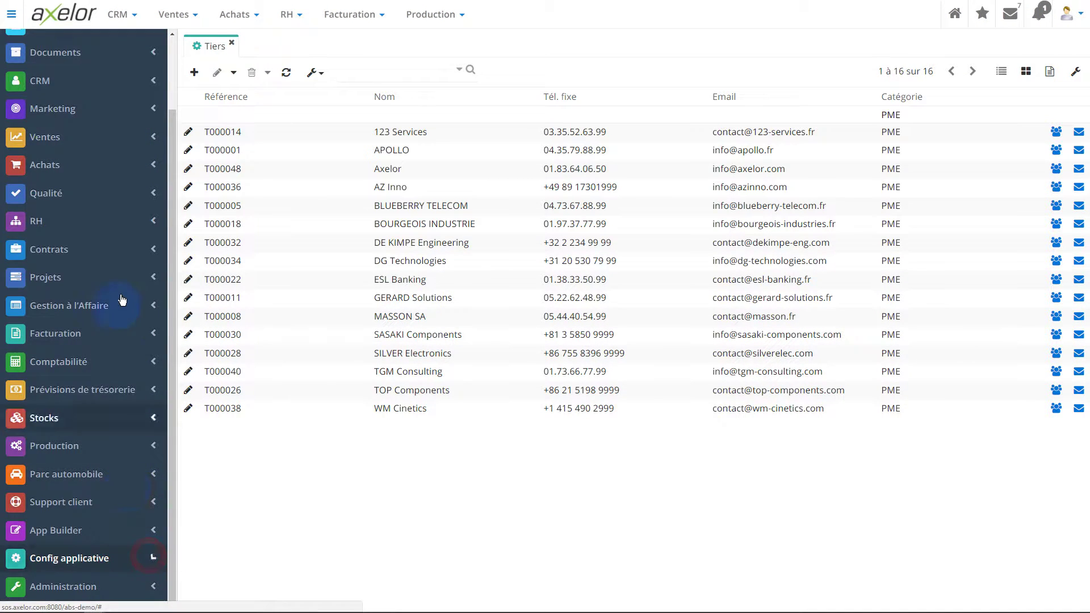
scroll(122, 300, down, 6)
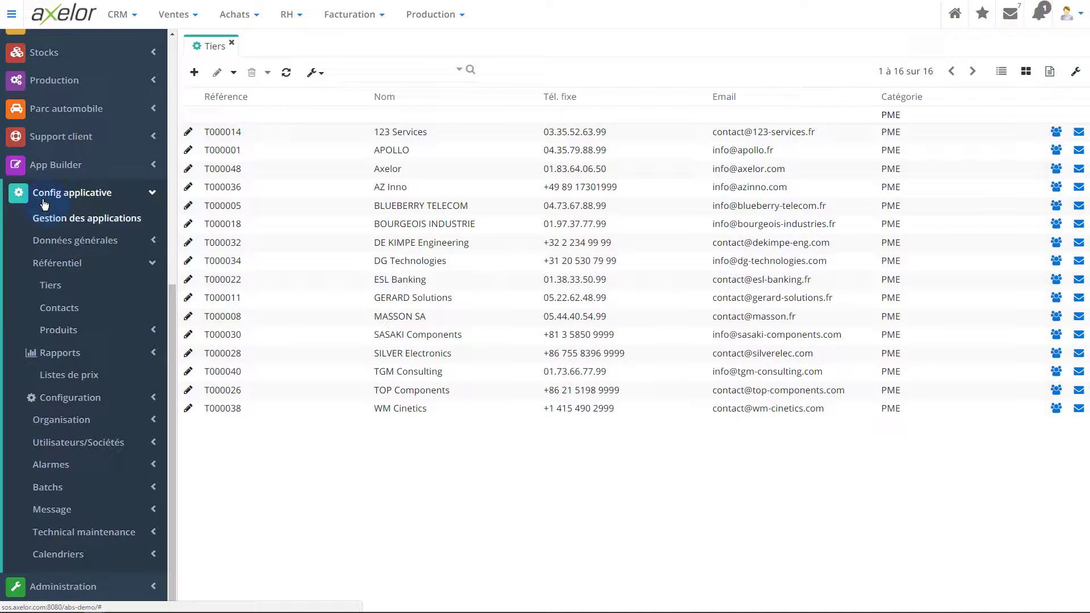
click(146, 532)
scroll(49, 344, down, 5)
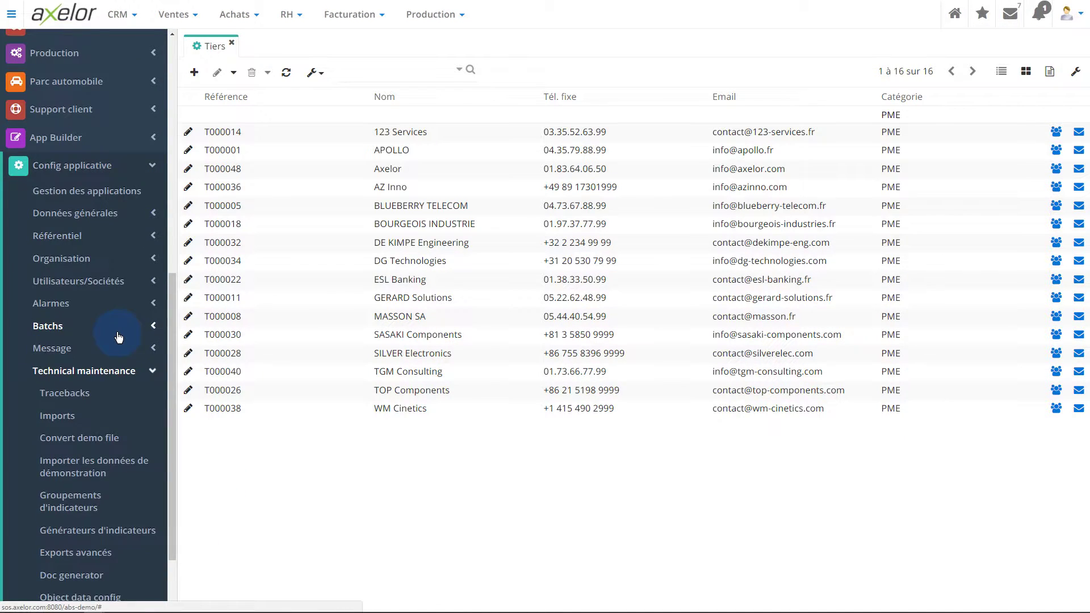
click(75, 465)
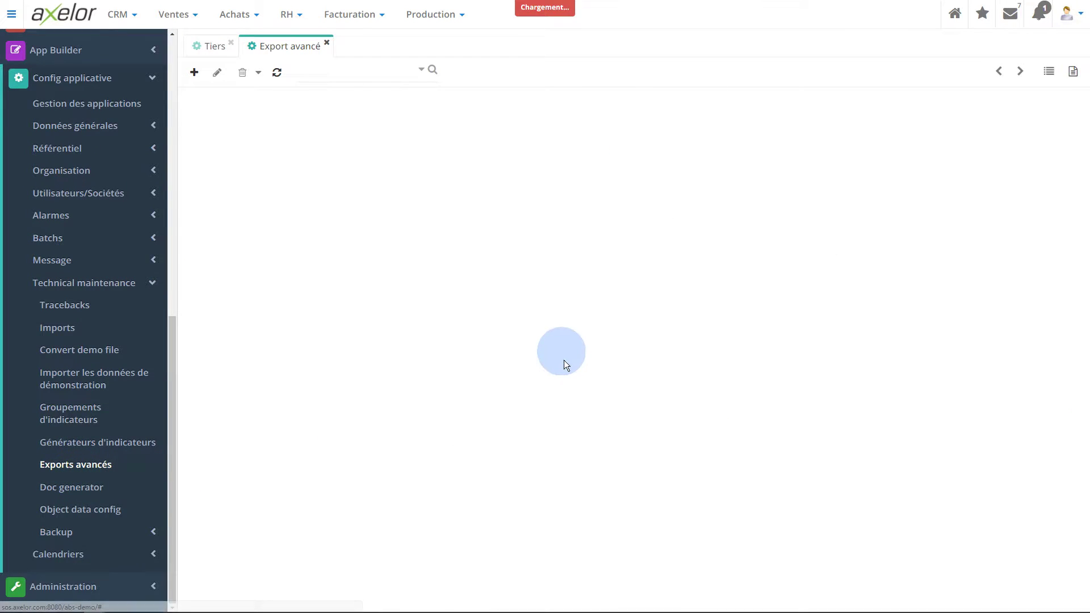
double_click(227, 132)
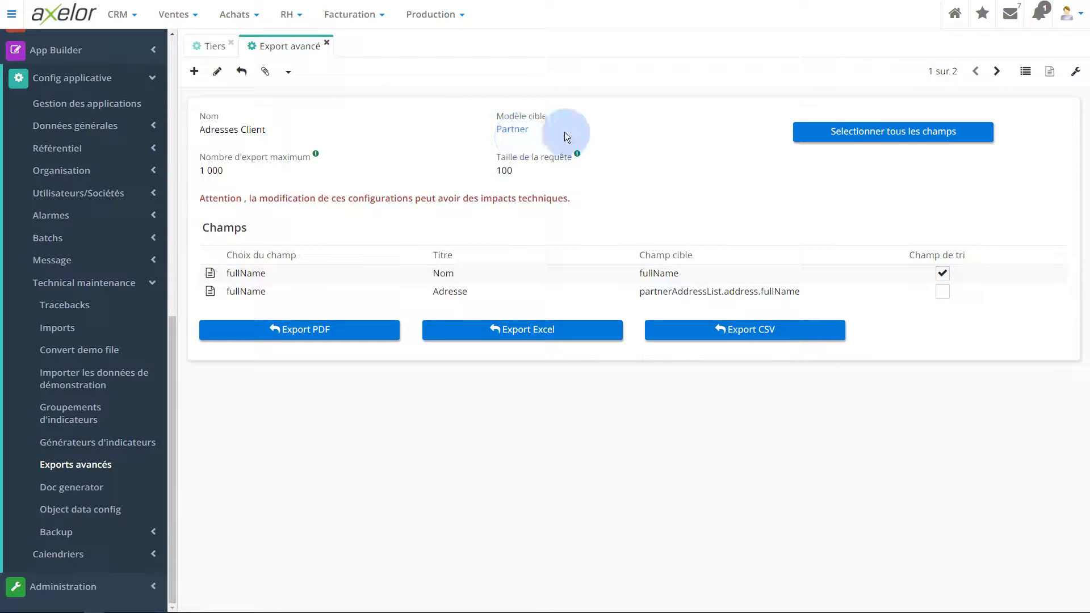
click(265, 71)
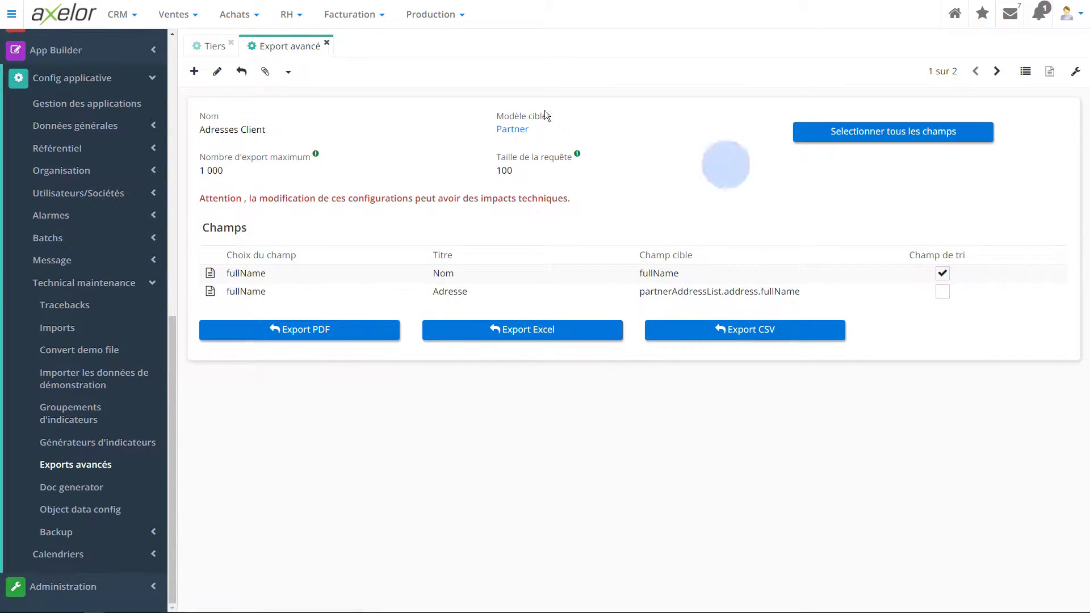
Add the fixedPhone field as a validated line in the Adresses Client export and save the configuration.
click(217, 71)
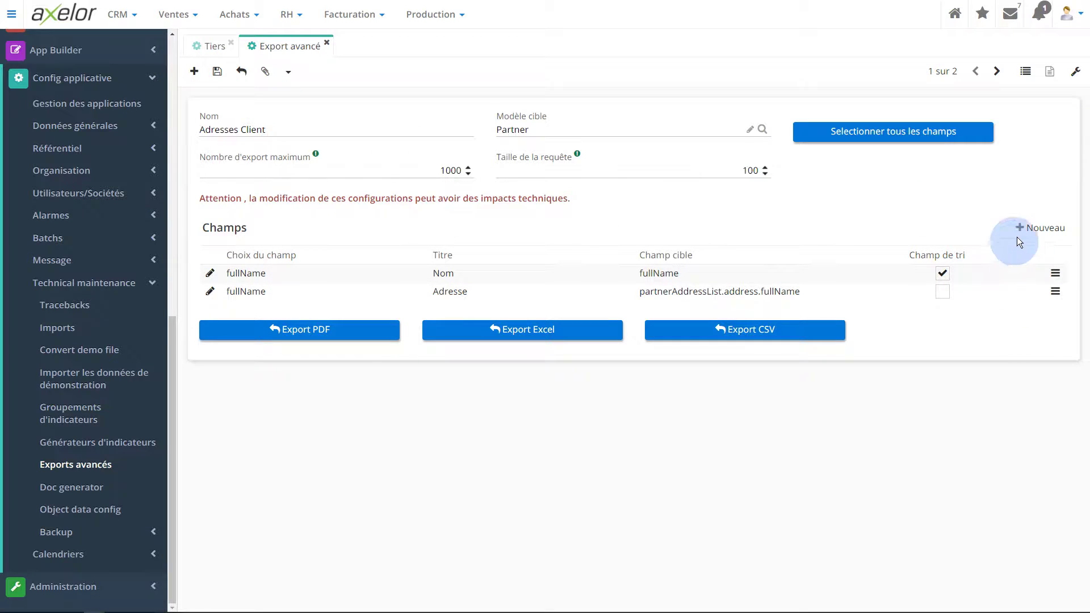
click(1037, 229)
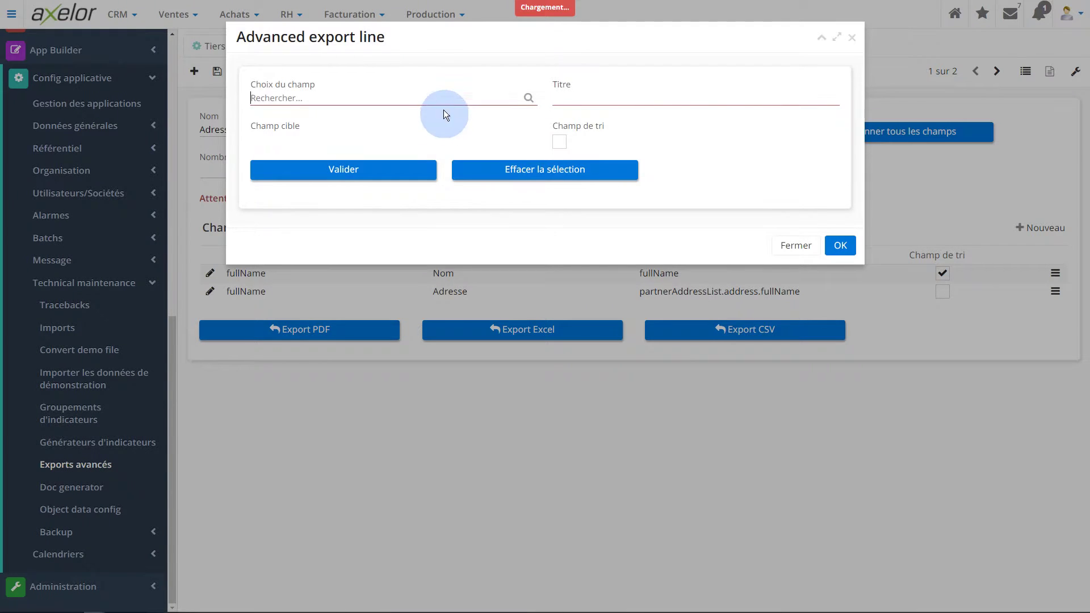
click(379, 97)
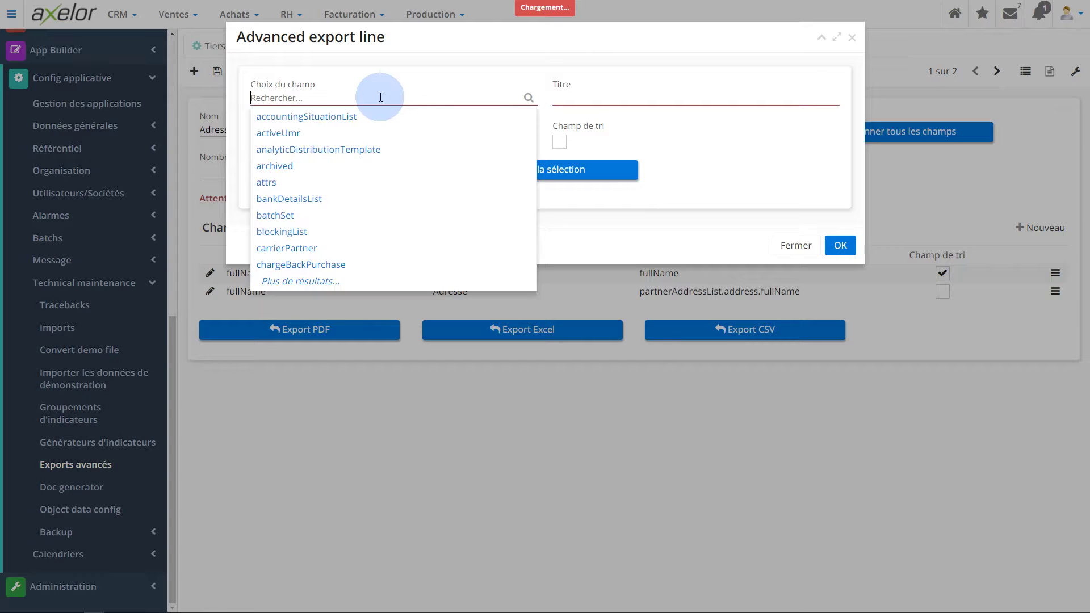
text(phon,e)
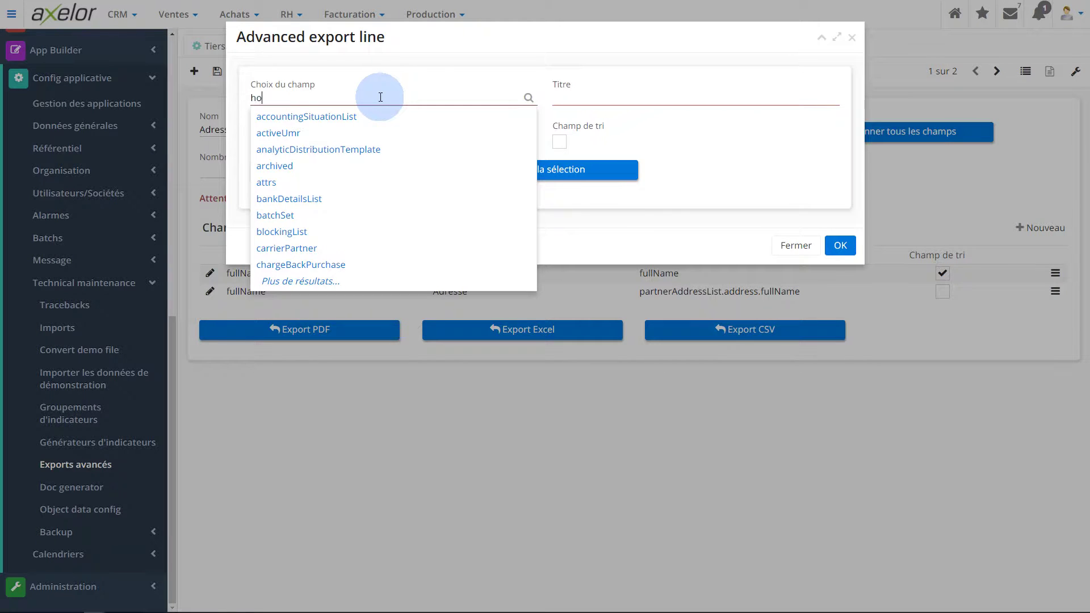
key(BackSpace)
key(BackSpace)
text(e)
click(301, 116)
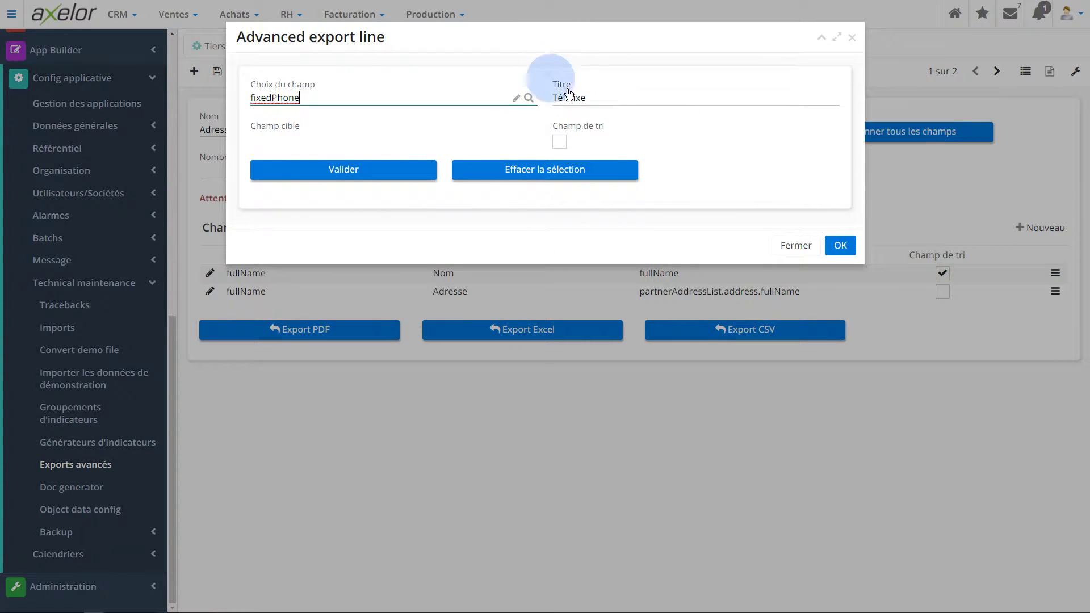
click(362, 169)
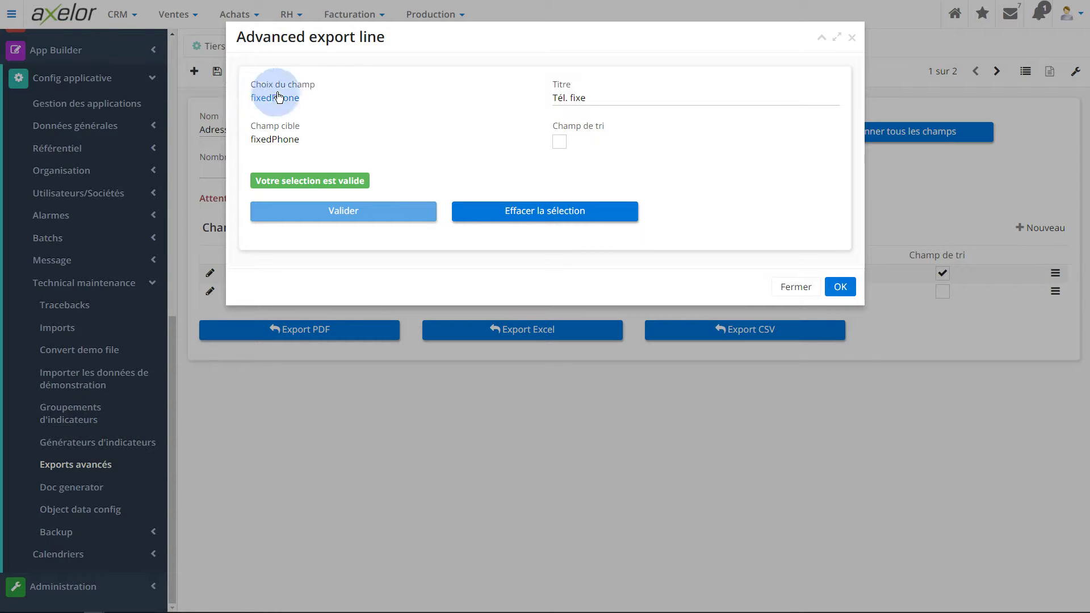
click(840, 287)
click(612, 309)
click(217, 71)
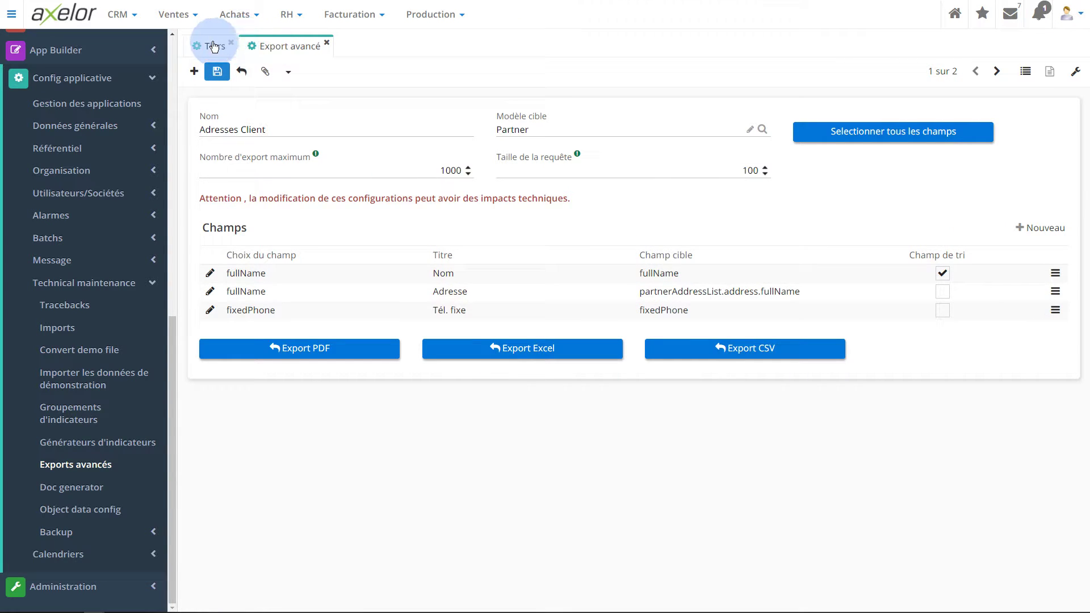
Export the filtered Tiers list again as PDF using the Adresses Client advanced export.
click(216, 47)
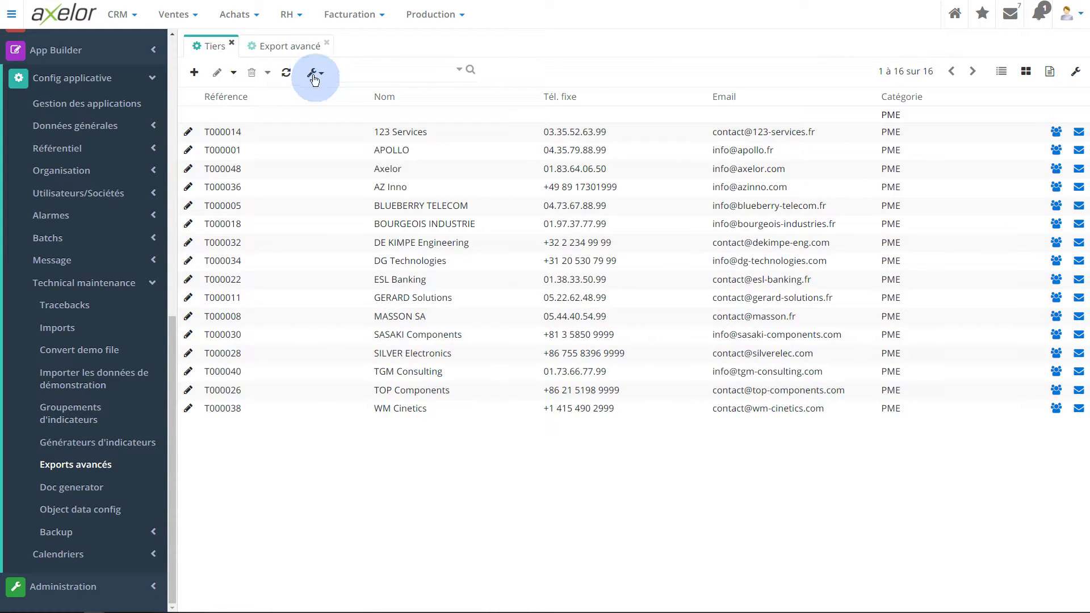
click(315, 77)
click(341, 160)
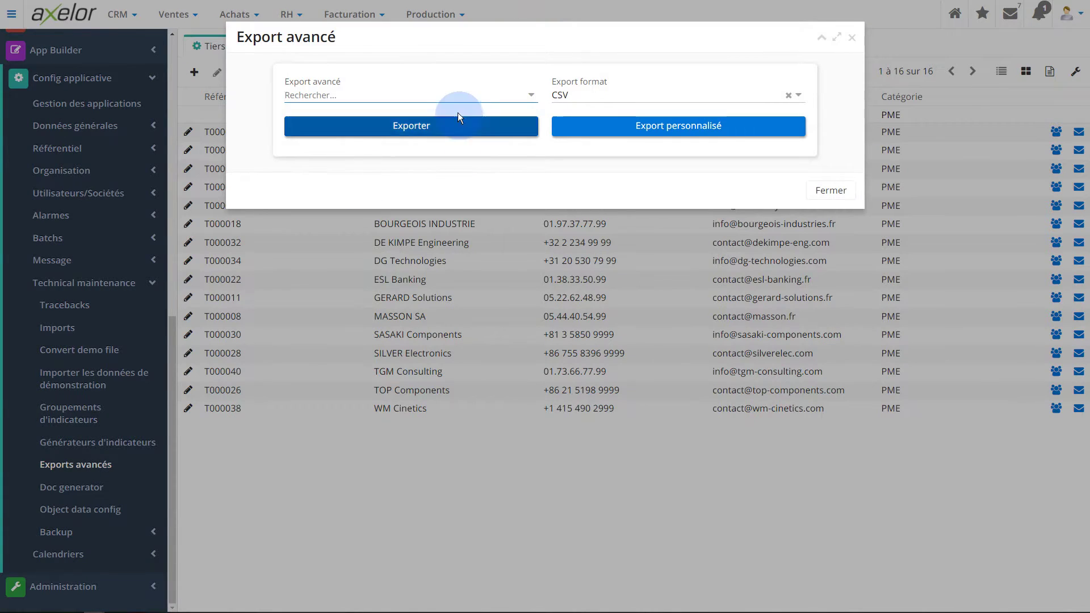
click(447, 90)
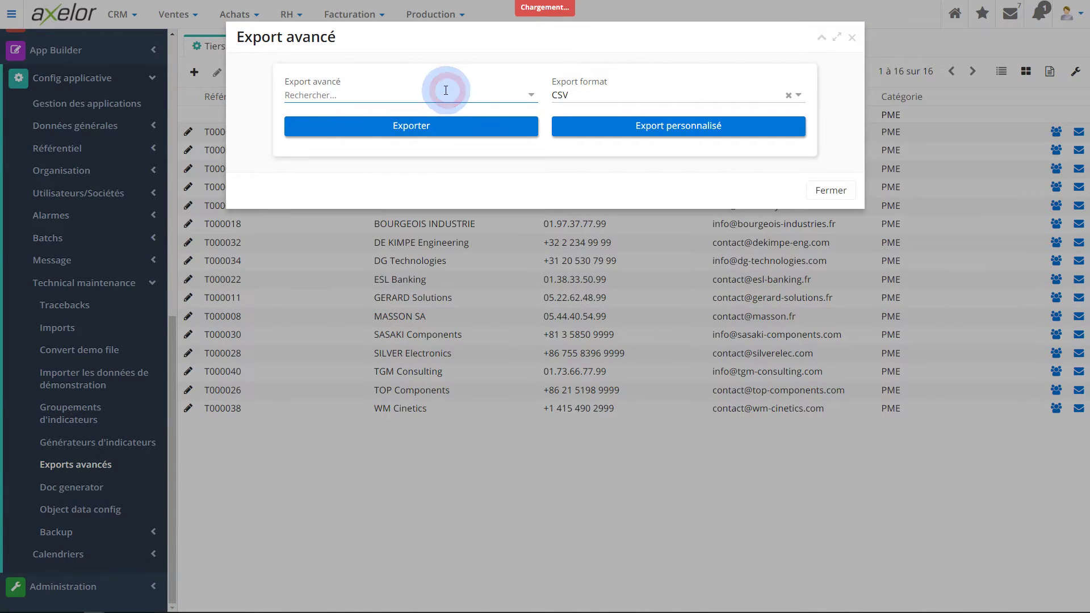
click(341, 112)
click(688, 101)
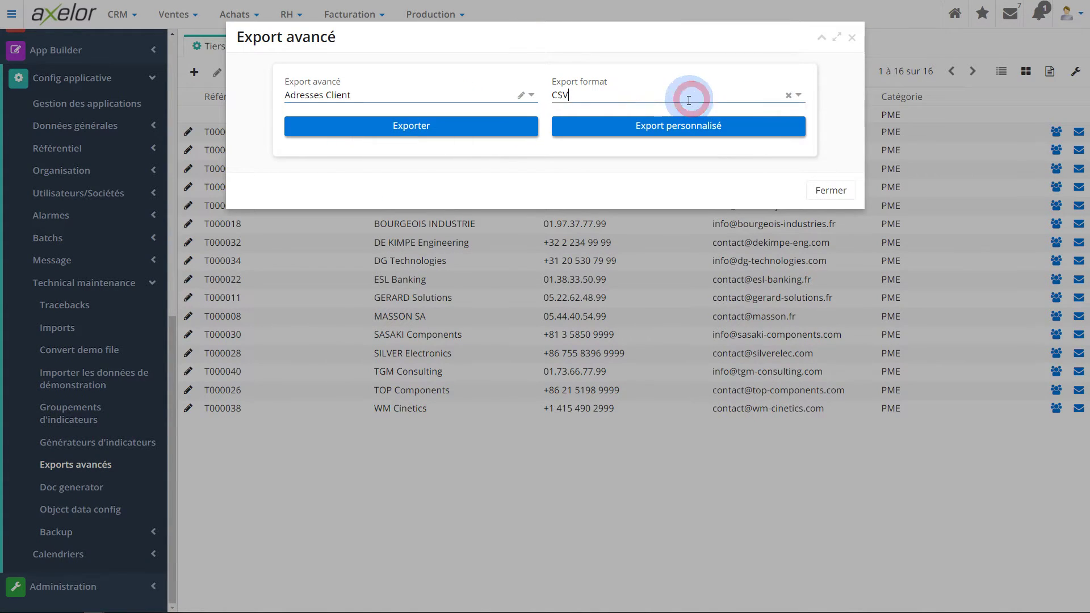
click(608, 114)
click(439, 125)
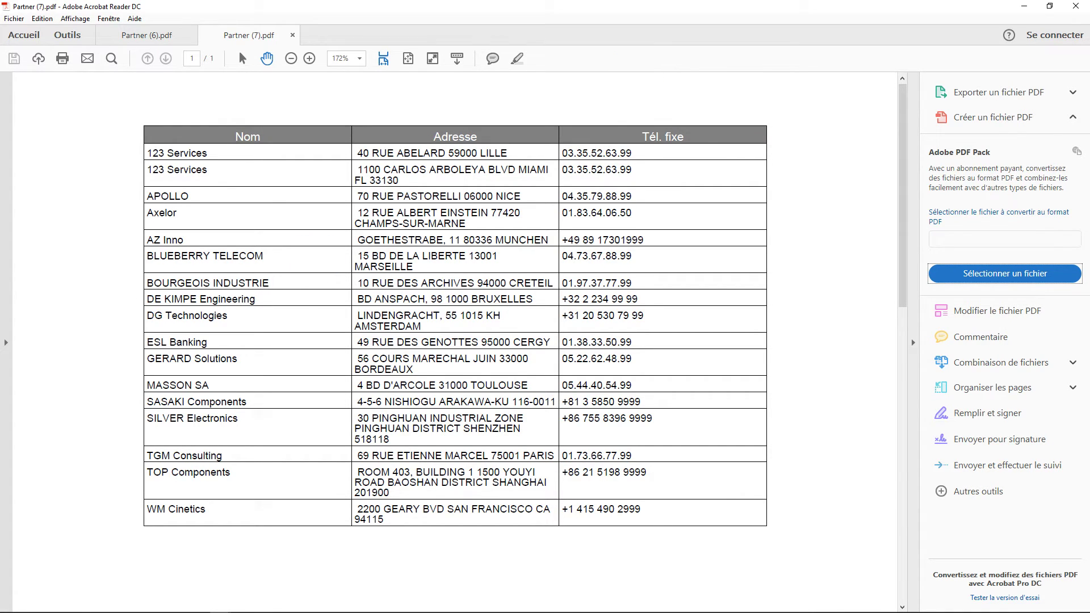
Close Acrobat Reader with all open PDF documents and return to the Axelor partner list.
click(1078, 7)
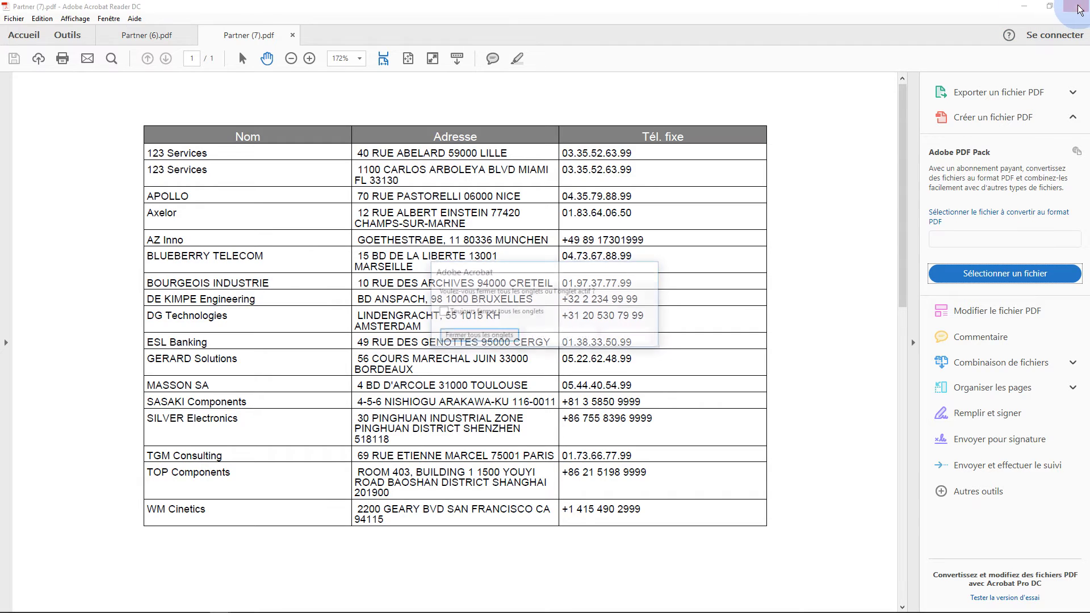
click(549, 337)
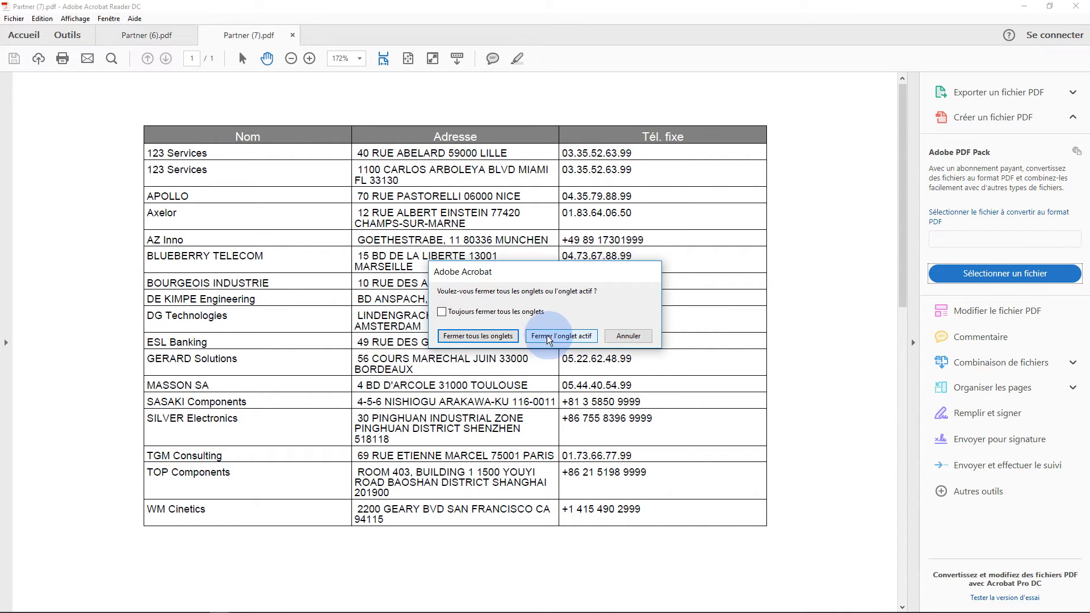
click(461, 336)
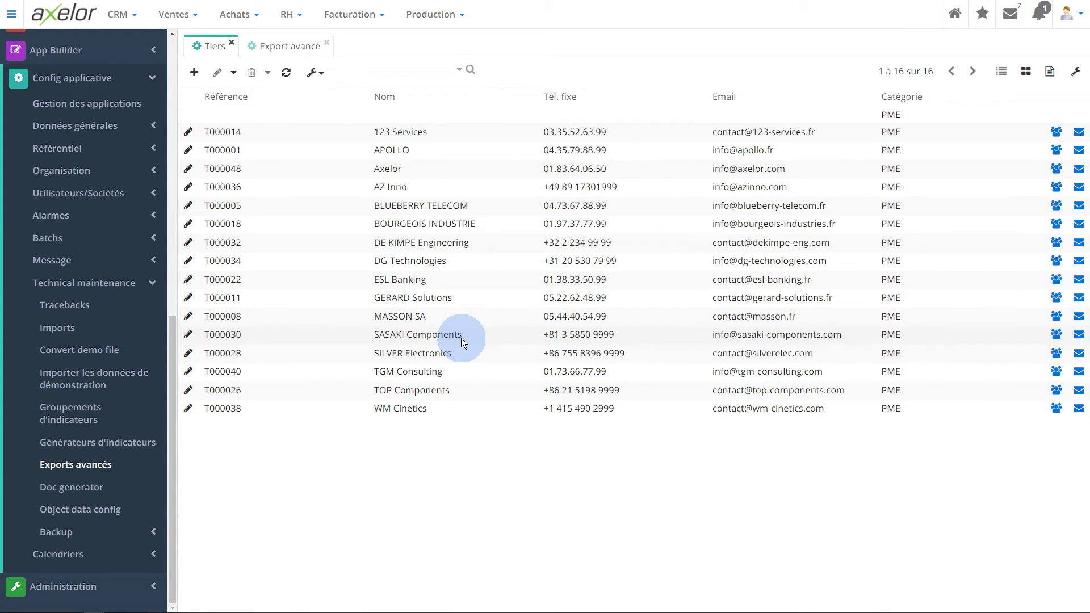
click(150, 285)
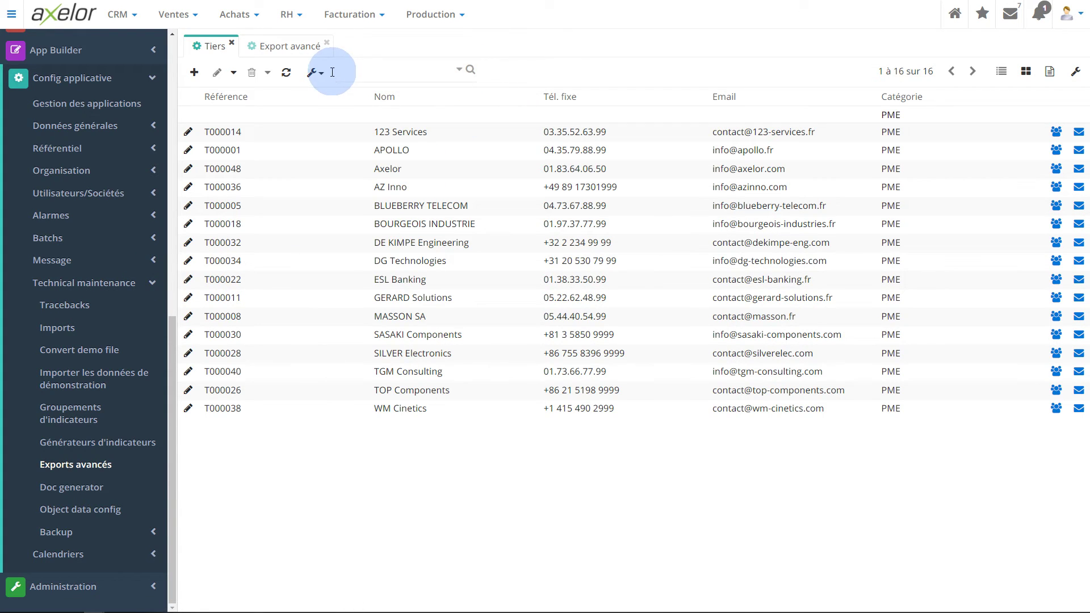
click(315, 72)
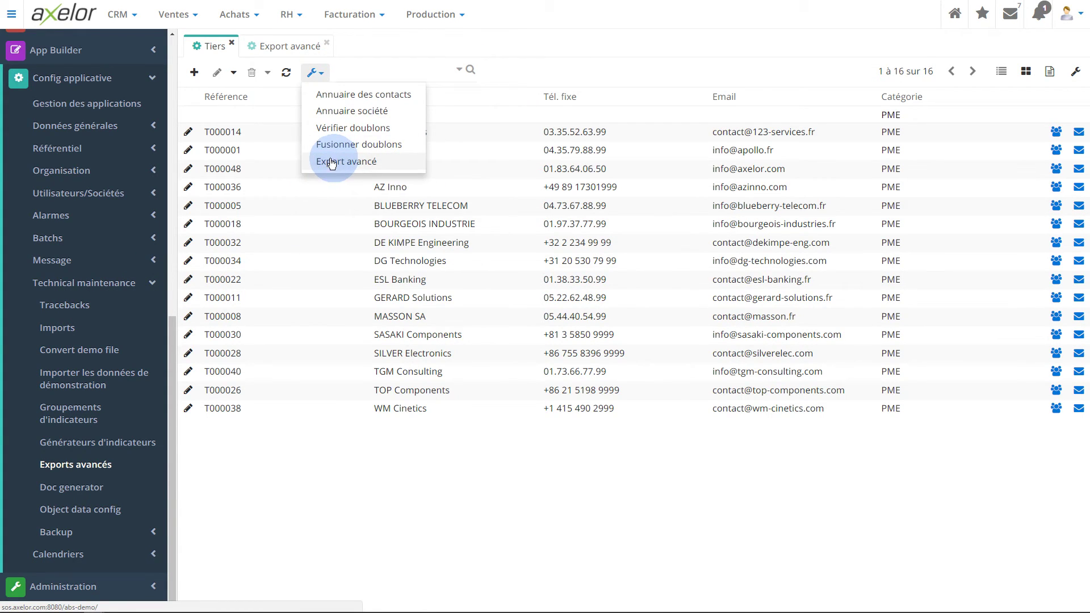
click(149, 77)
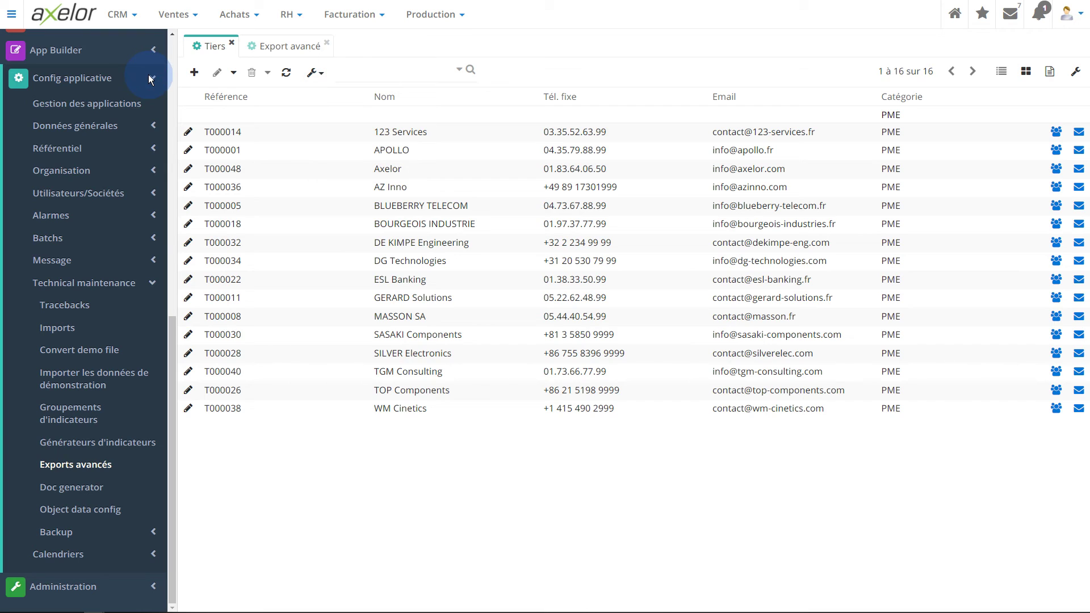